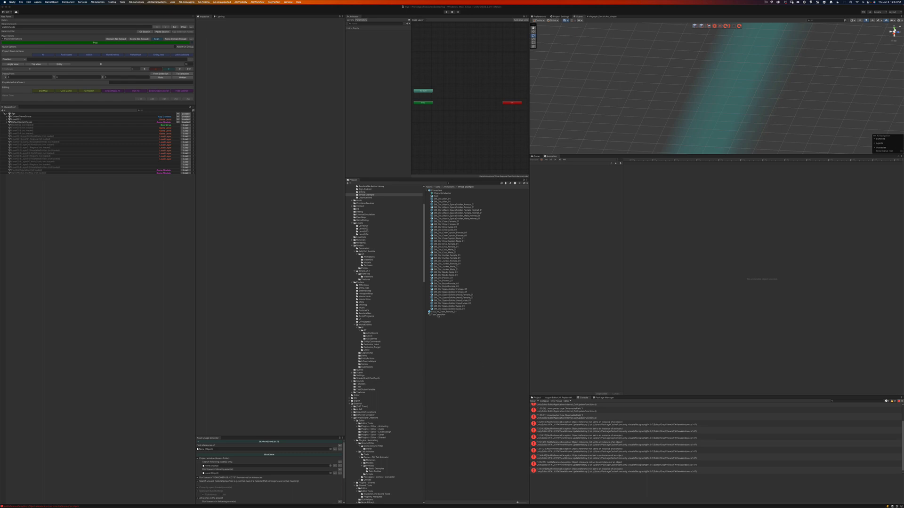
Examine the character model's rig settings and the Crew_Female_01 prefab's T-pose in the preview.
click(437, 191)
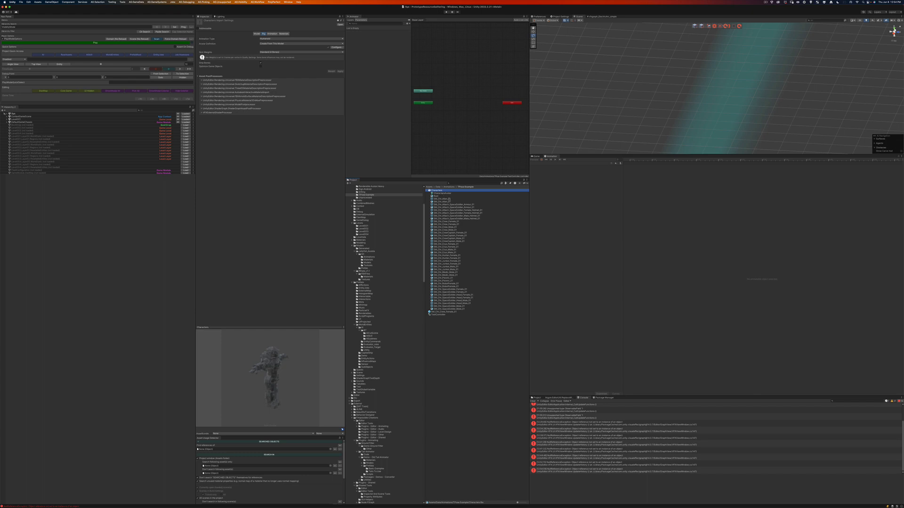
click(445, 309)
click(447, 312)
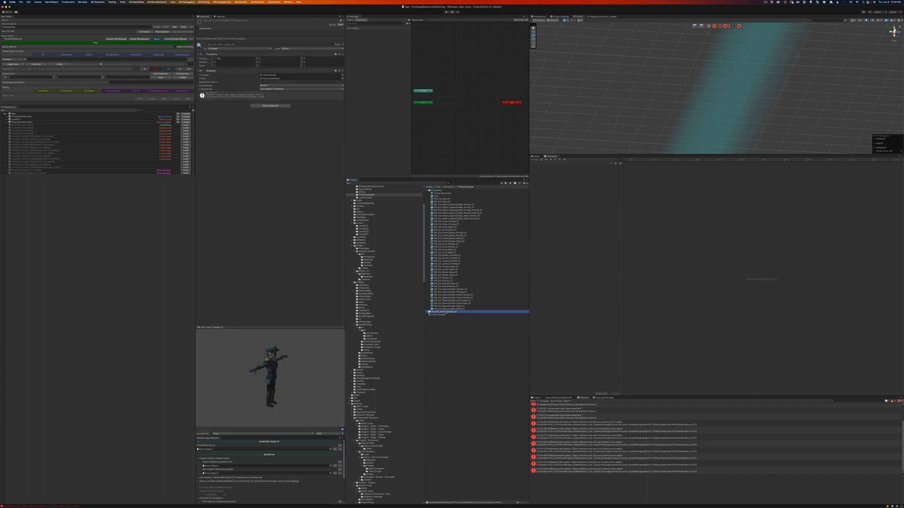
drag(281, 383, 241, 378)
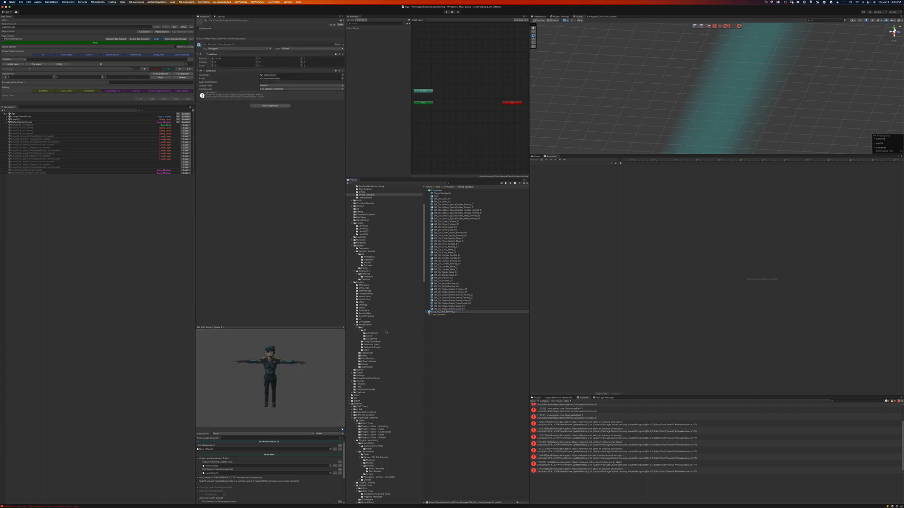
Switch to Mixamo in the browser and download the selected Walking animation as FBX for Unity, without skin.
key(super+Tab)
key(super+Tab)
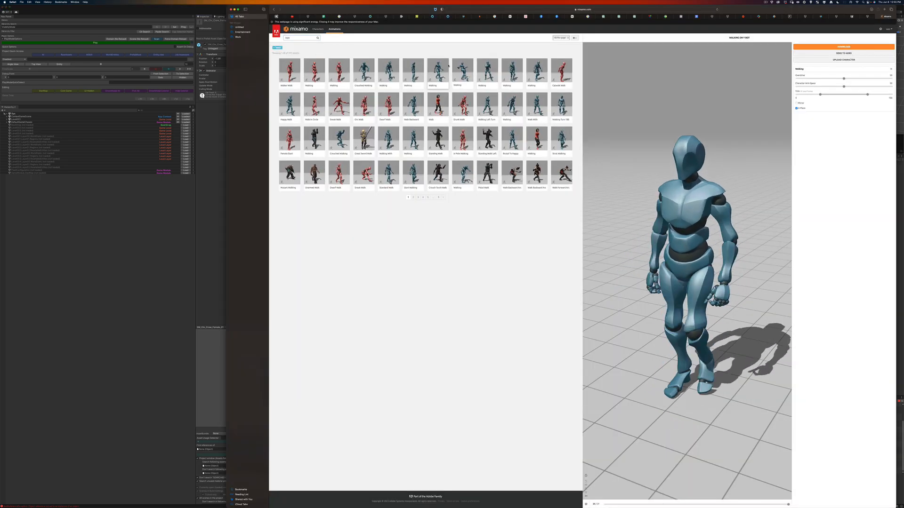
click(843, 46)
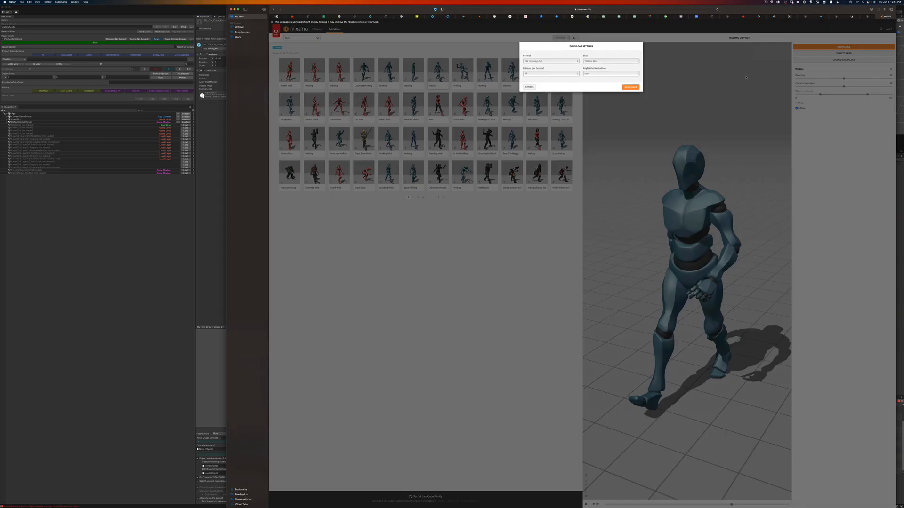
click(541, 61)
click(542, 61)
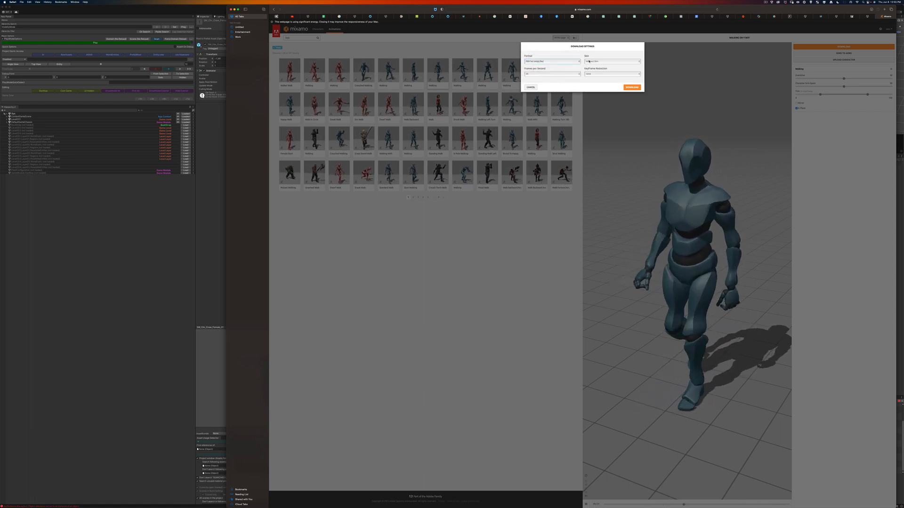
click(611, 61)
click(611, 60)
click(631, 87)
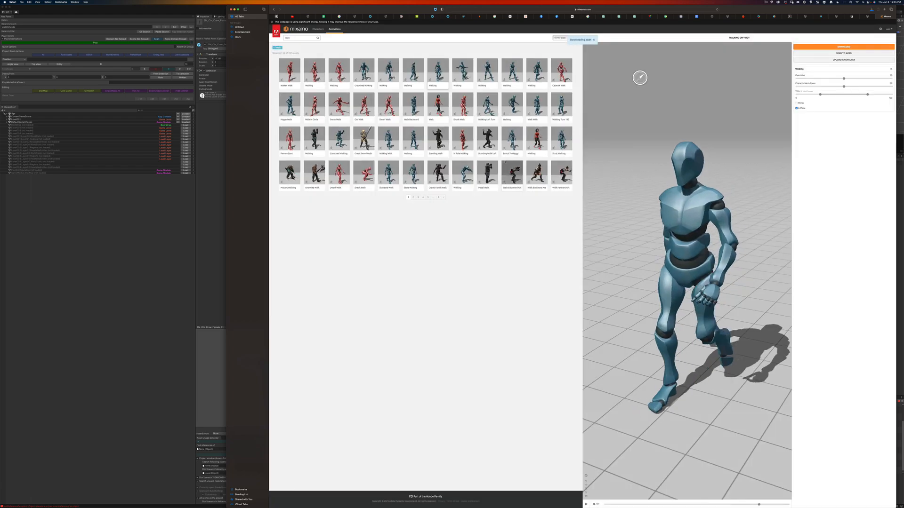
Import the newly downloaded walking FBX from the Downloads folder into the current Unity project folder.
key(super+Tab)
key(super+Tab)
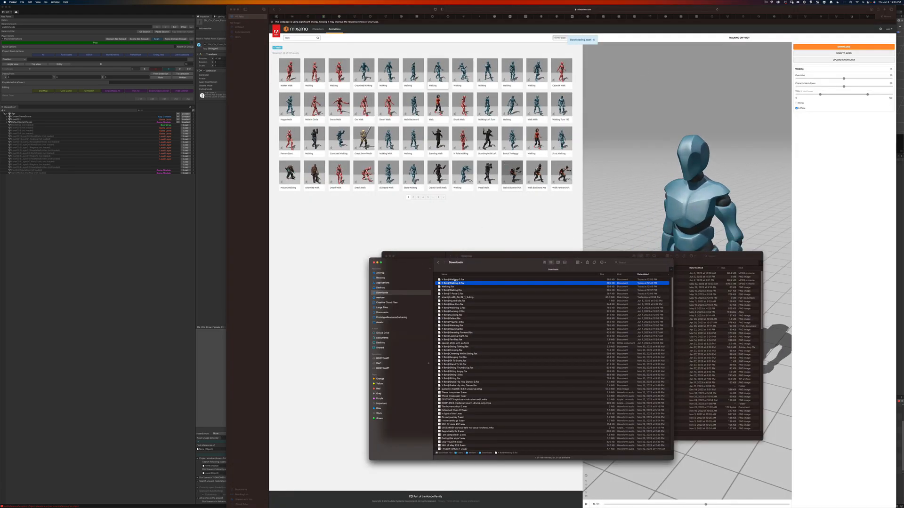
key(super+Tab)
drag(455, 280, 456, 347)
key(super+Tab)
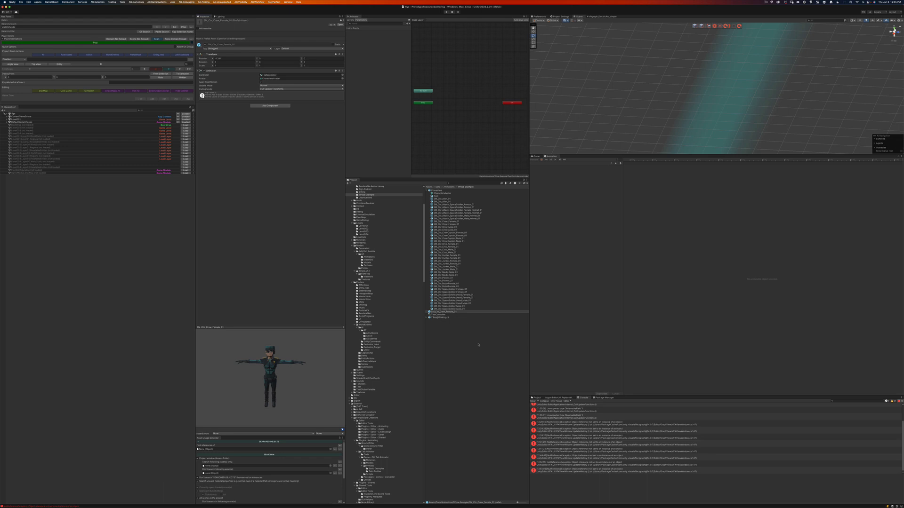
Set the imported walking model's rig to Humanoid with its avatar created from this model, and apply the change.
click(442, 318)
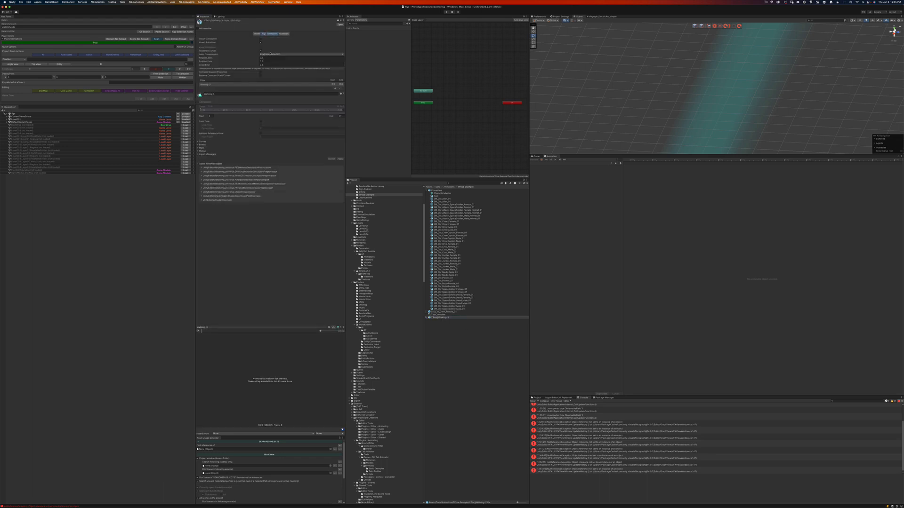
click(263, 34)
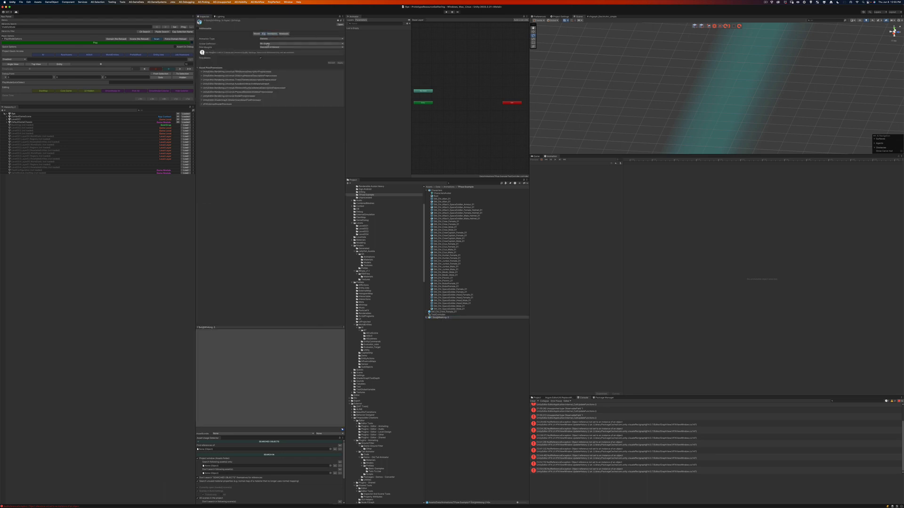
click(267, 45)
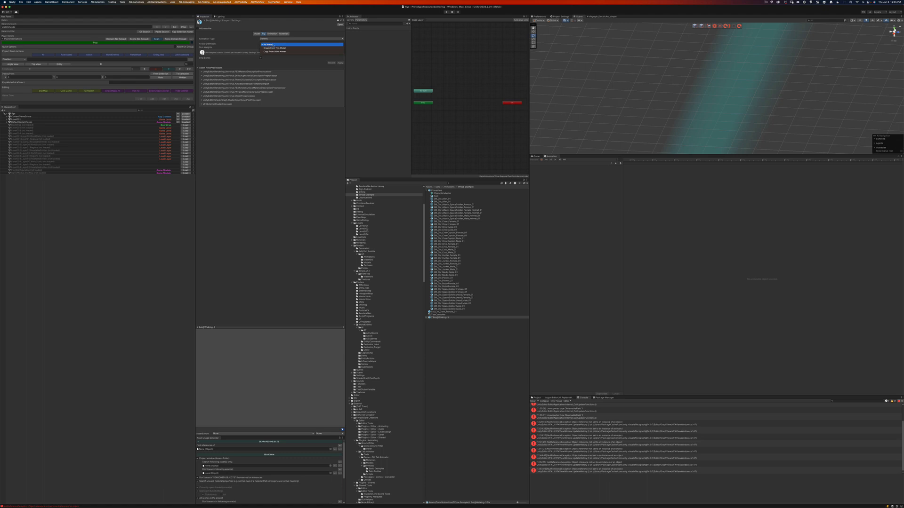
click(286, 48)
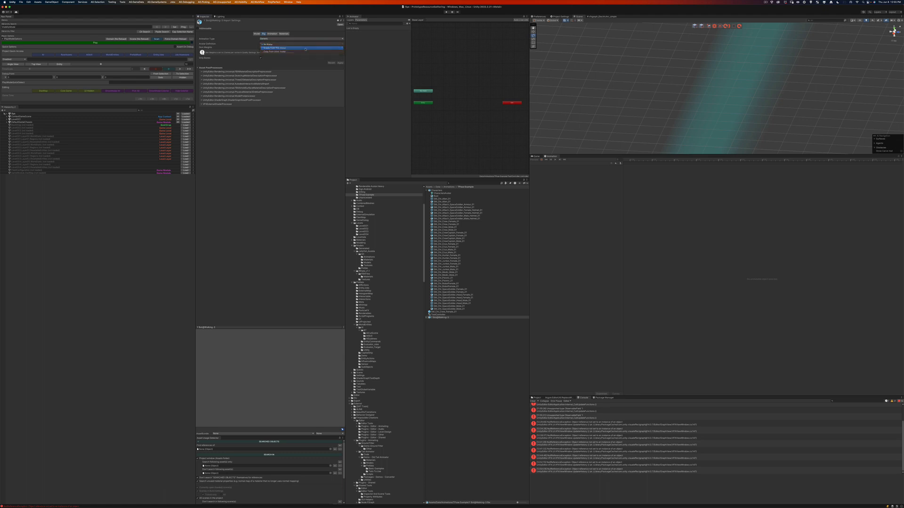
click(273, 38)
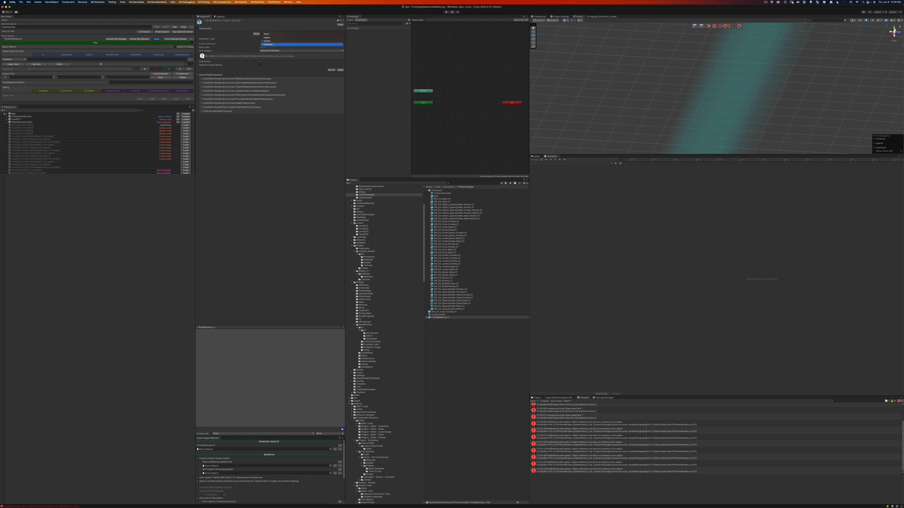
click(284, 51)
click(340, 75)
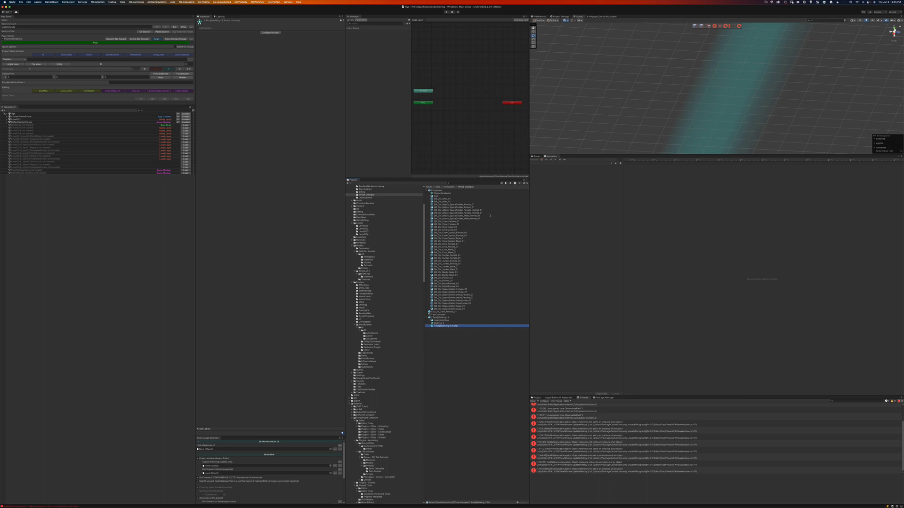
With the Crew_Female_01 prefab open, add the walking clip to its animator controller and preview the walk.
double_click(442, 312)
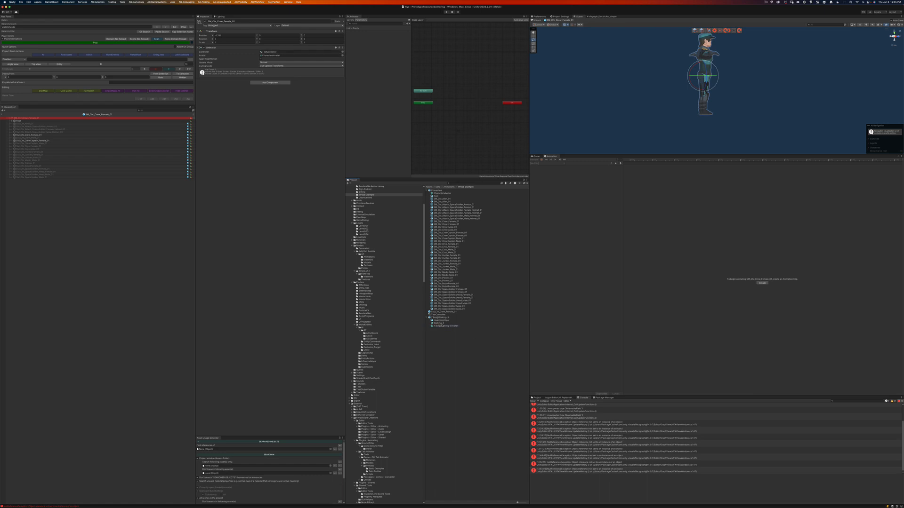
drag(440, 323, 477, 102)
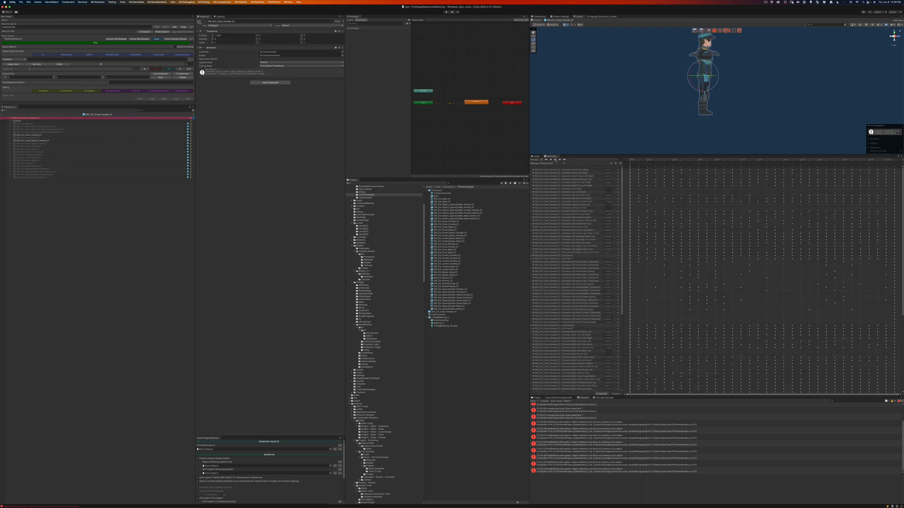
click(556, 160)
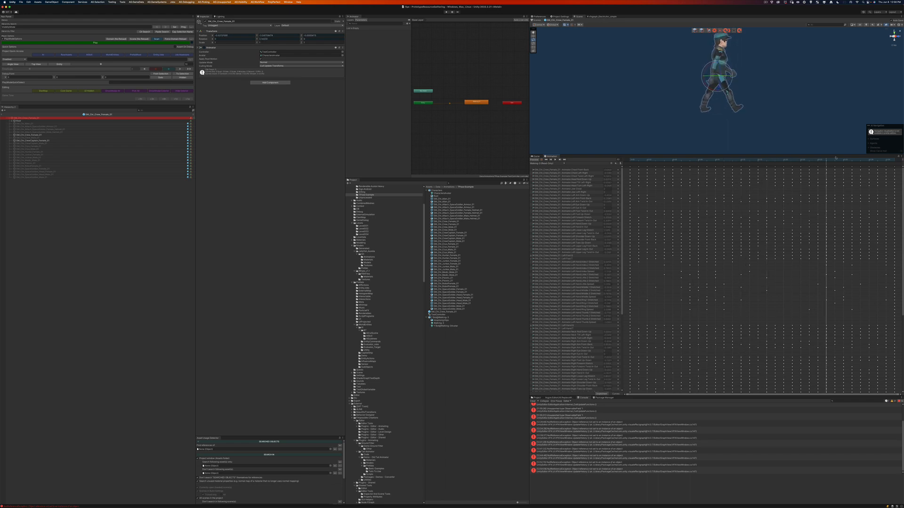
drag(835, 158, 625, 164)
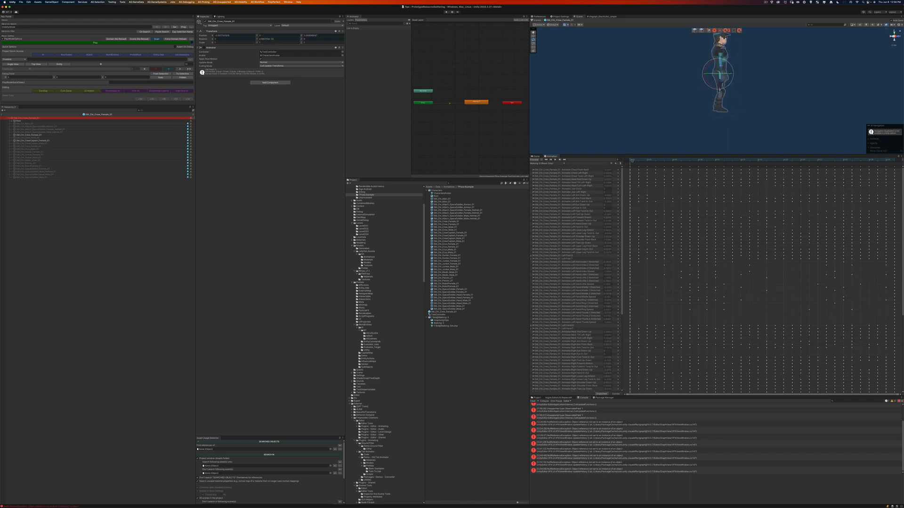
click(742, 119)
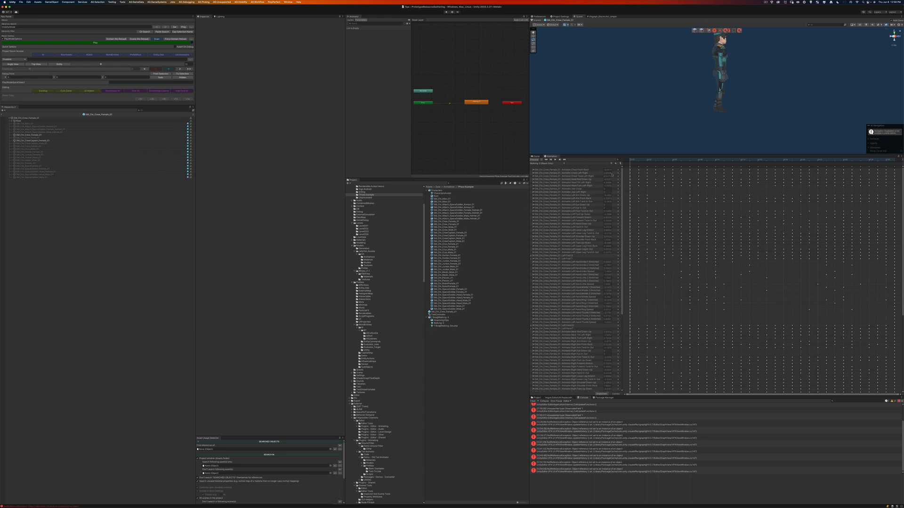
drag(642, 160, 896, 159)
In the walking model's avatar configuration, rotate the right lower leg bone outward, out of the T-pose.
click(445, 317)
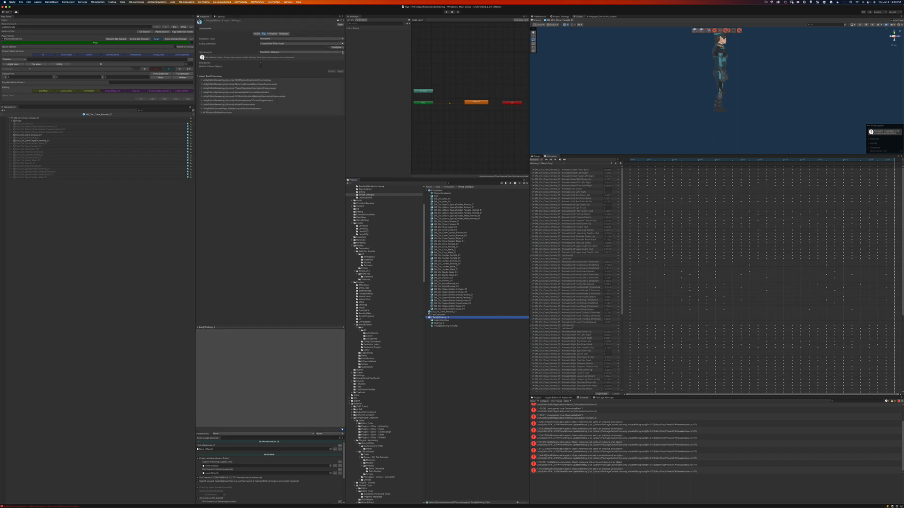
click(336, 47)
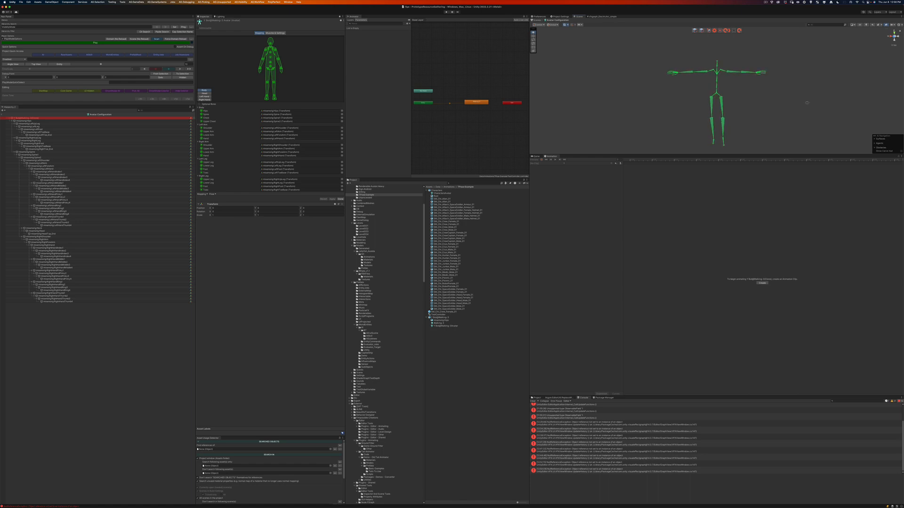
alt+drag(806, 102, 680, 131)
click(712, 124)
key(e)
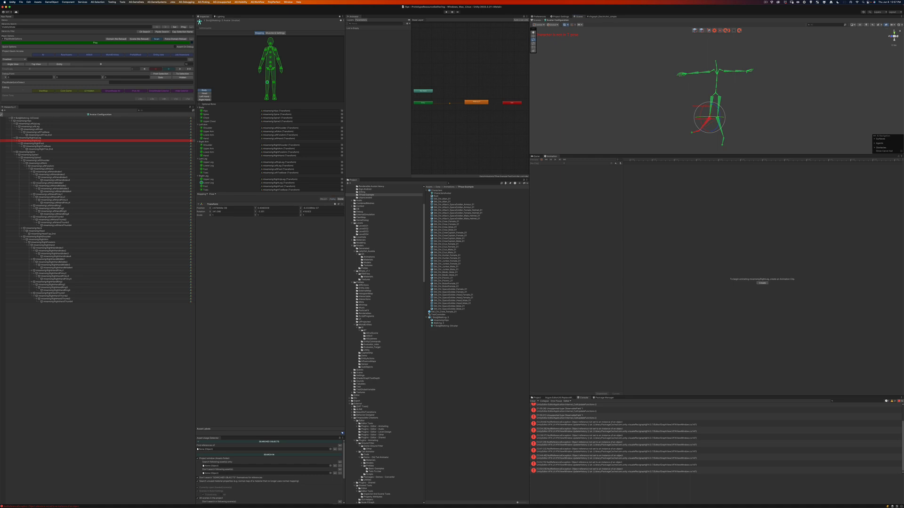
click(500, 316)
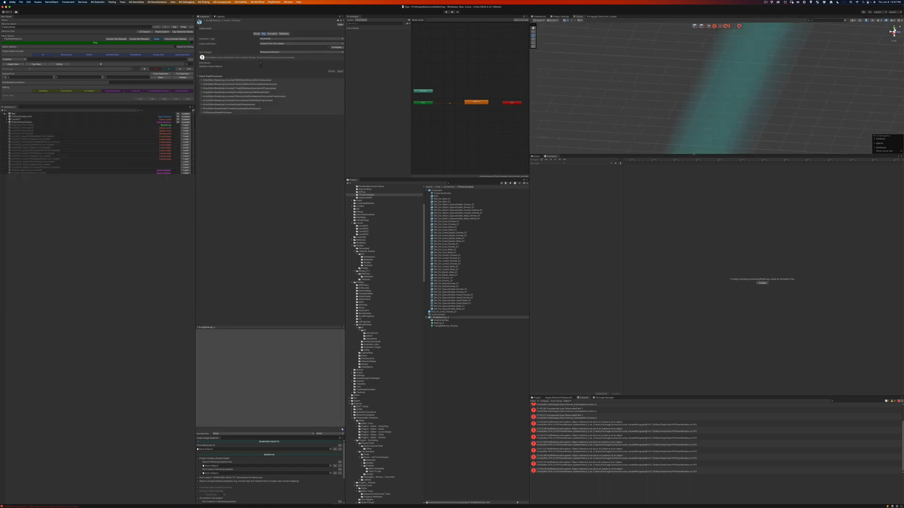
Reopen the Crew_Female_01 prefab and play the walking animation, viewing the character's legs from the front.
click(444, 312)
double_click(444, 312)
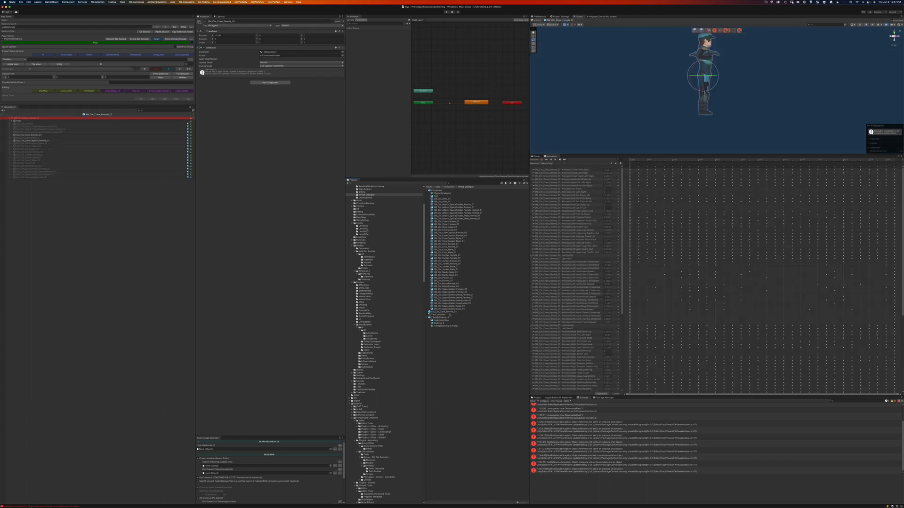
click(554, 160)
alt+drag(735, 81, 601, 125)
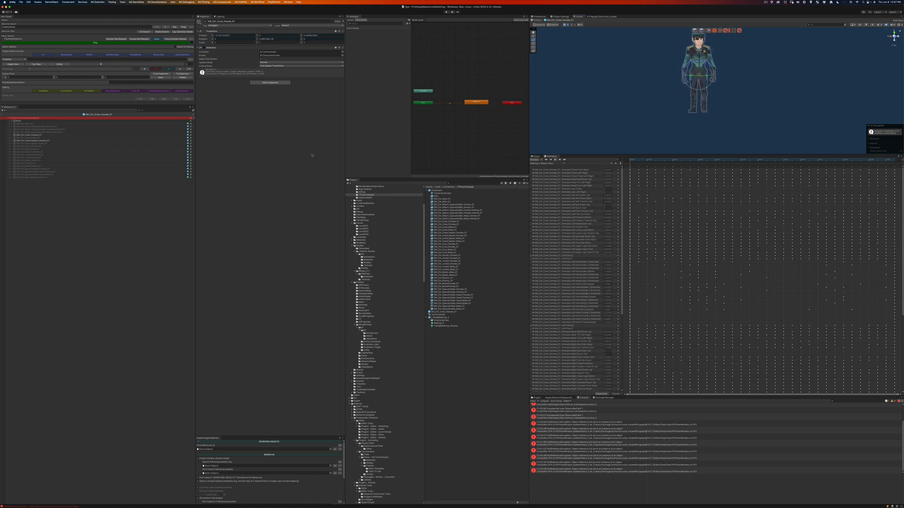
Reopen the walking model's avatar configuration and rotate the right lower leg bone back to straight.
click(481, 319)
click(481, 318)
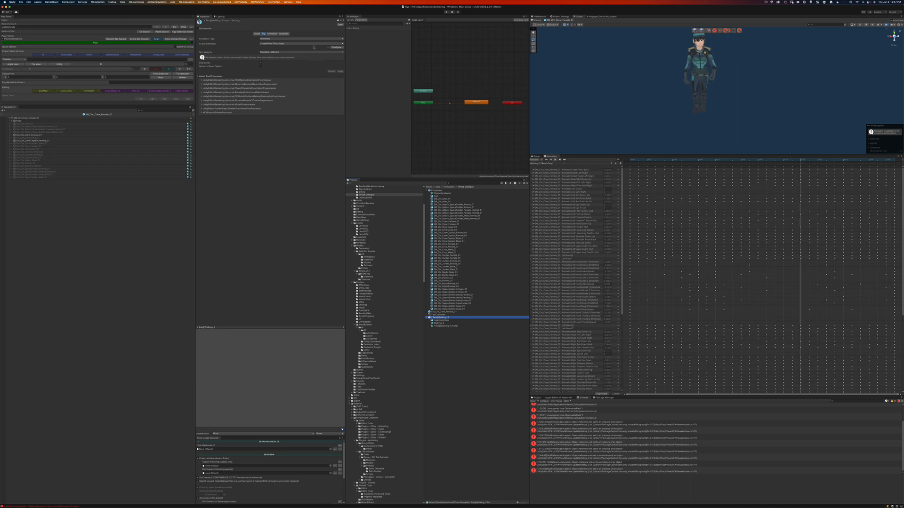
click(336, 48)
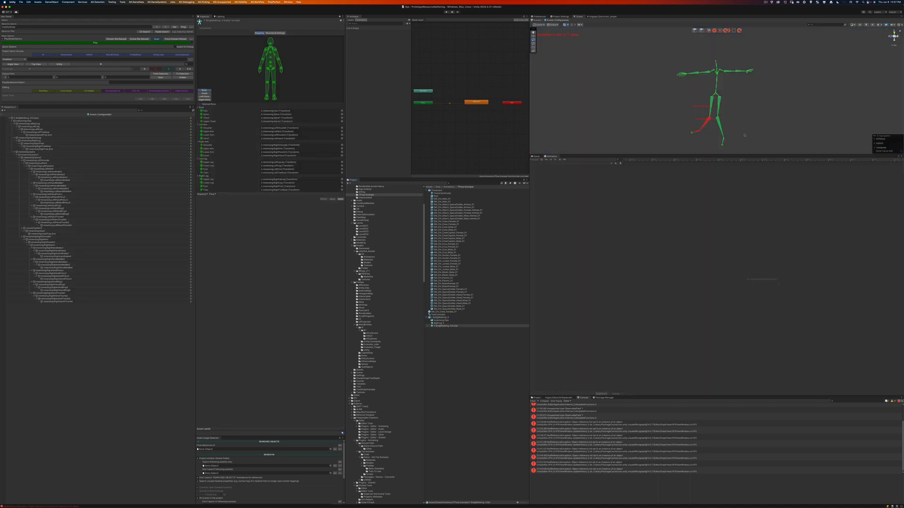
click(29, 140)
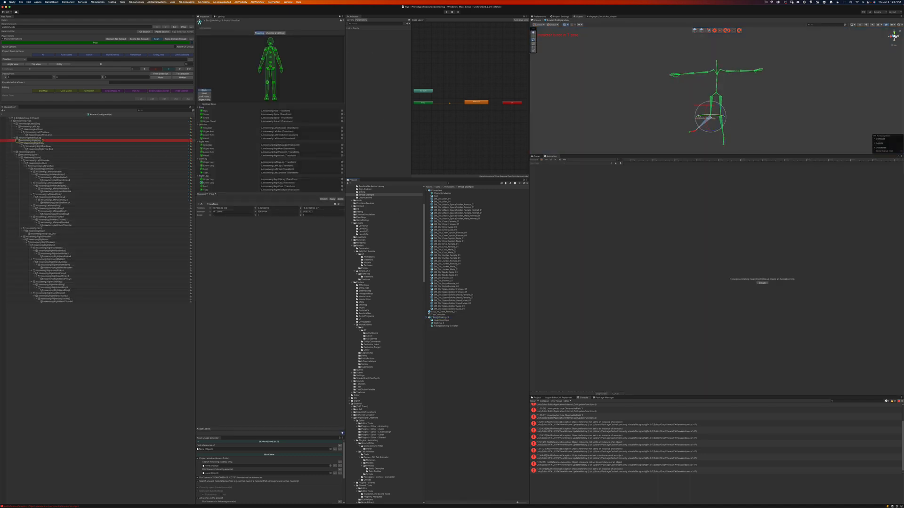
key(w)
key(e)
key(w)
click(704, 123)
key(e)
drag(716, 129, 735, 116)
Examine the right foot bone and the skeleton's T-pose from the side and the front.
click(713, 140)
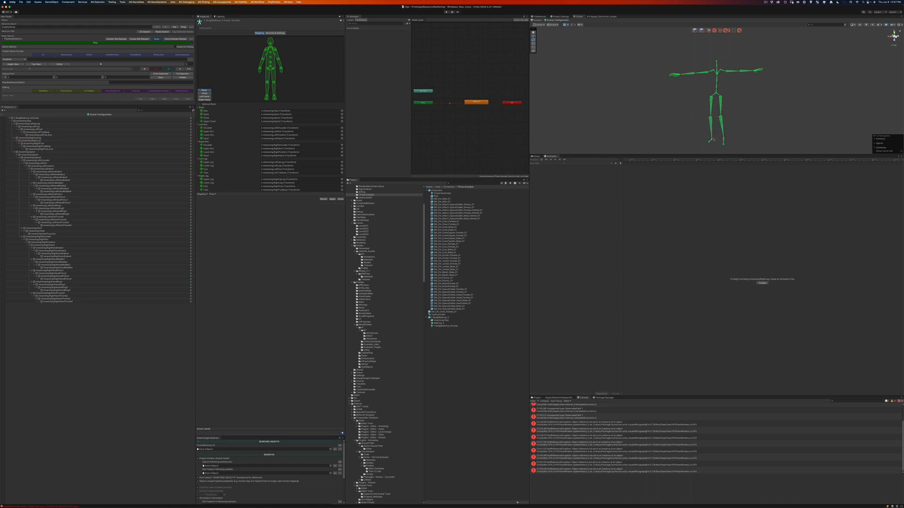
click(713, 140)
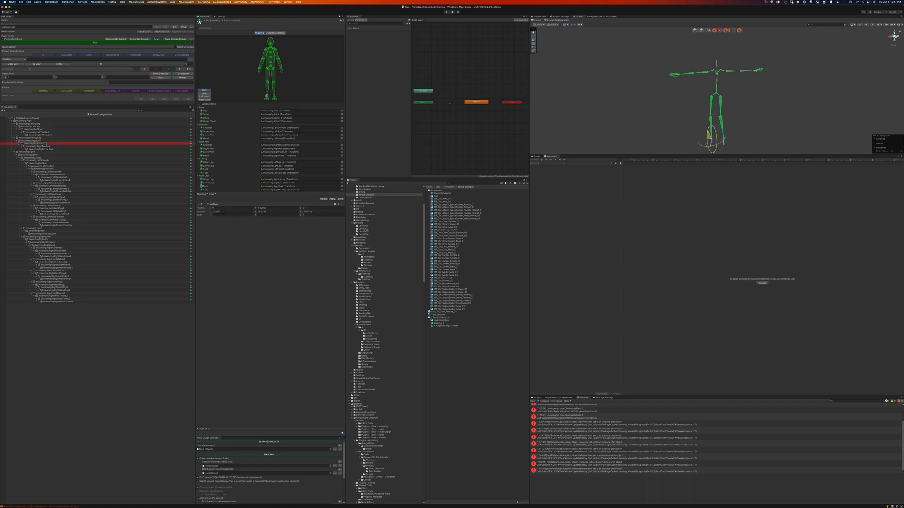
click(705, 126)
alt+drag(676, 121, 754, 117)
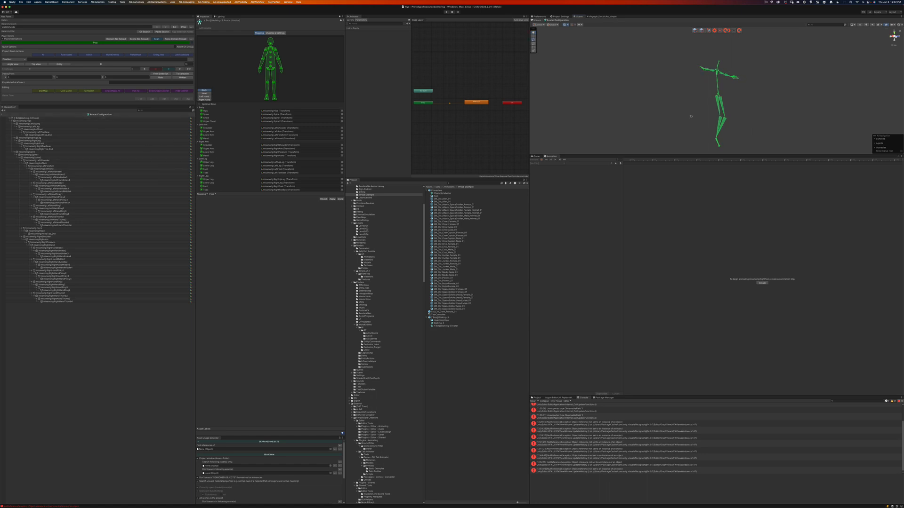
alt+drag(690, 115, 719, 99)
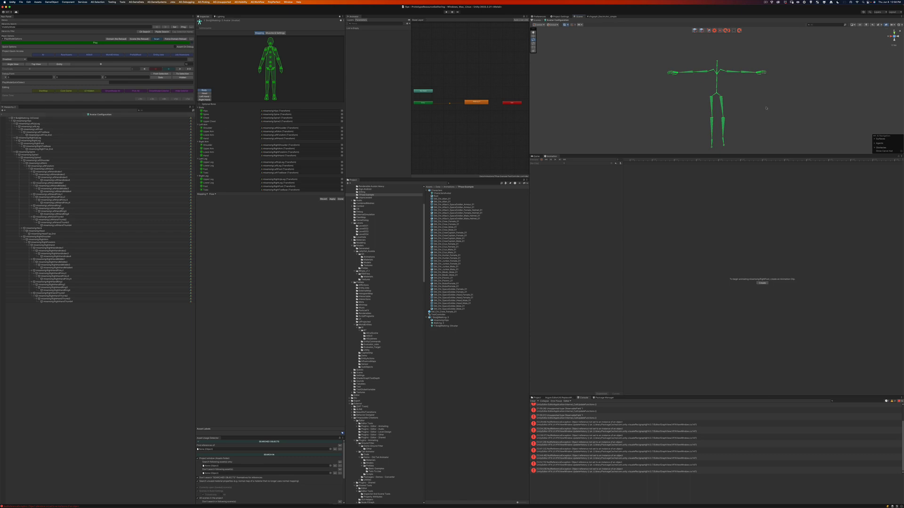
Leave the avatar configuration and select the Crew_Female_01 prefab.
click(77, 138)
click(462, 156)
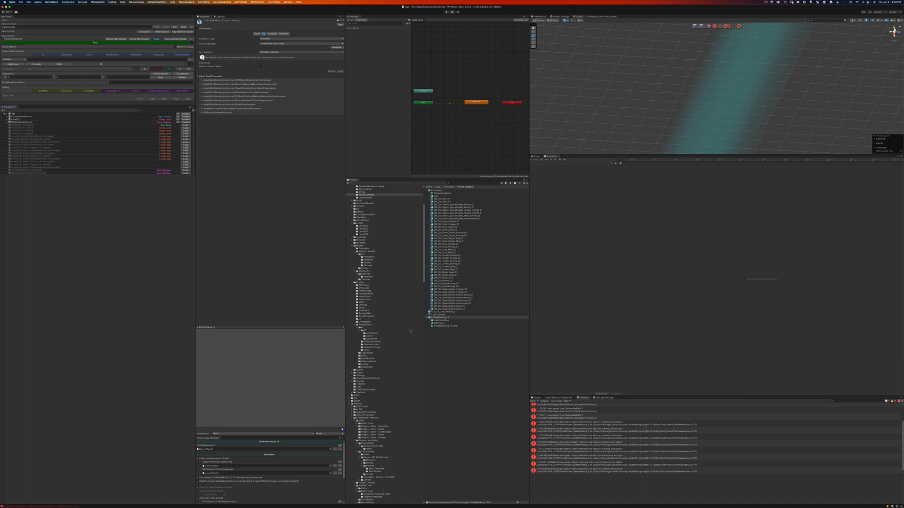
click(442, 312)
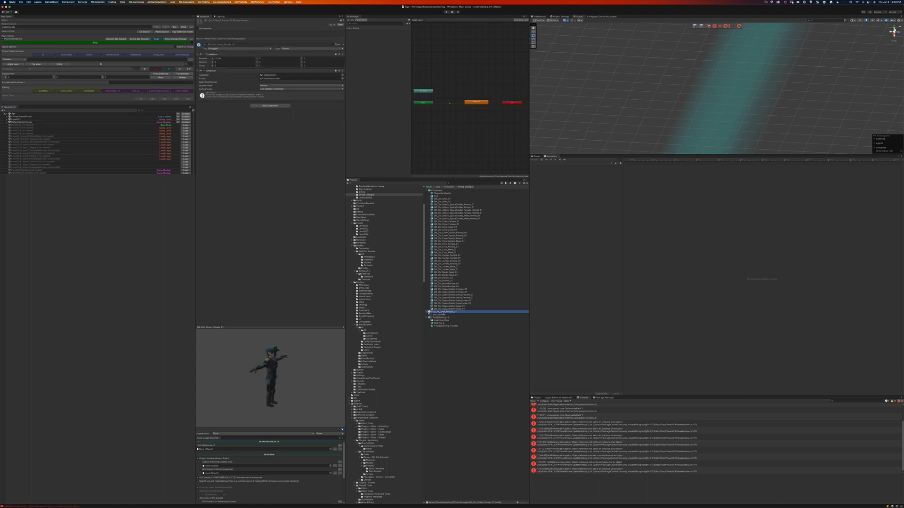
Open the Crew_Female_01 prefab and play the walking animation, viewing the character from the side.
double_click(442, 312)
click(555, 160)
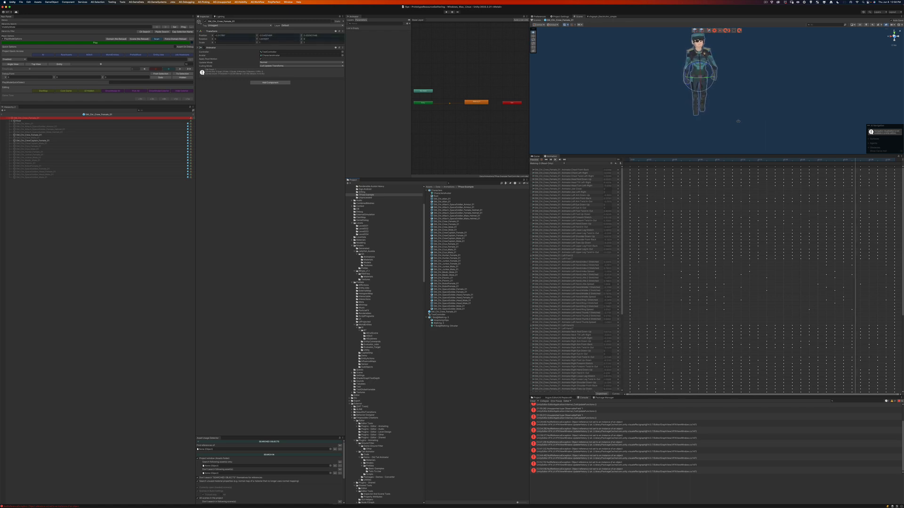
alt+drag(736, 121, 821, 117)
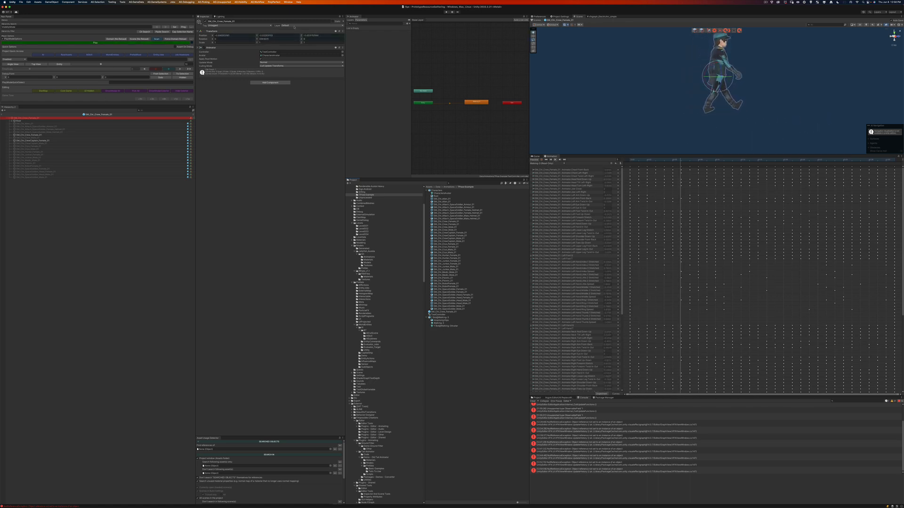
Rotate the right foot bone in the walking model's avatar configuration and replay the walking animation on the Crew_Female_01 prefab.
click(441, 318)
click(337, 48)
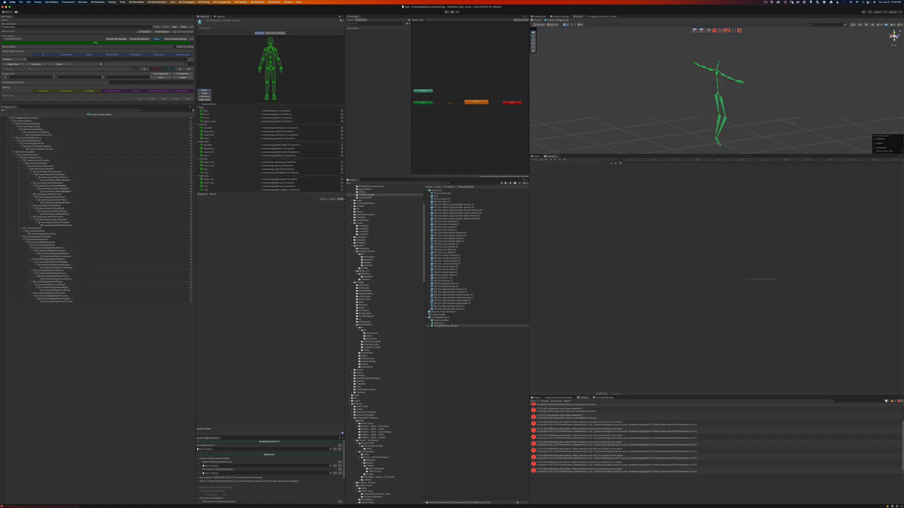
click(718, 143)
drag(707, 137, 707, 148)
click(718, 145)
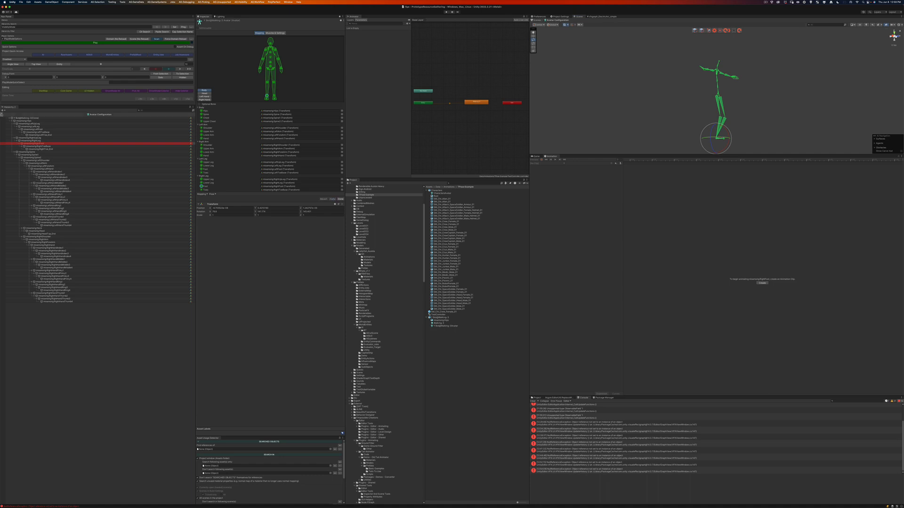
click(340, 200)
double_click(443, 312)
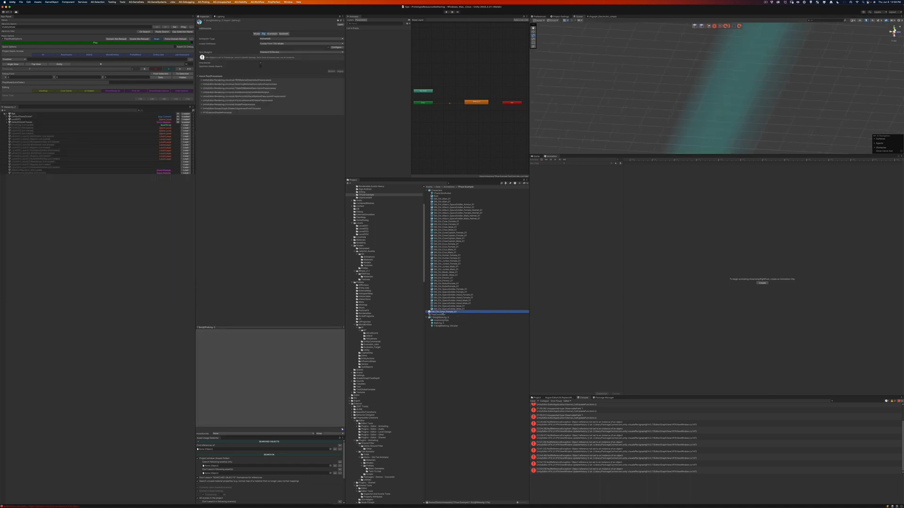
click(554, 160)
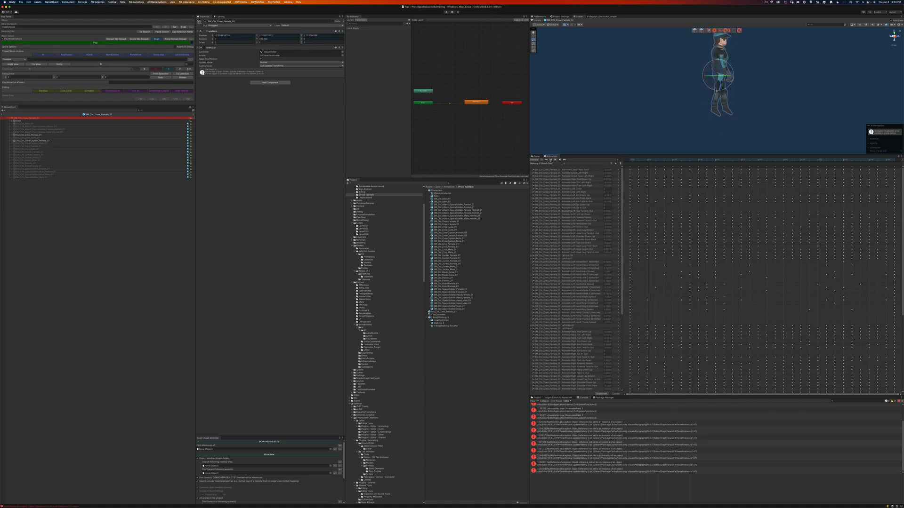
Switch to Mixamo in Safari, search for "t pose" and download the T-Pose animation on Y Bot with the preset download settings.
key(super+Tab)
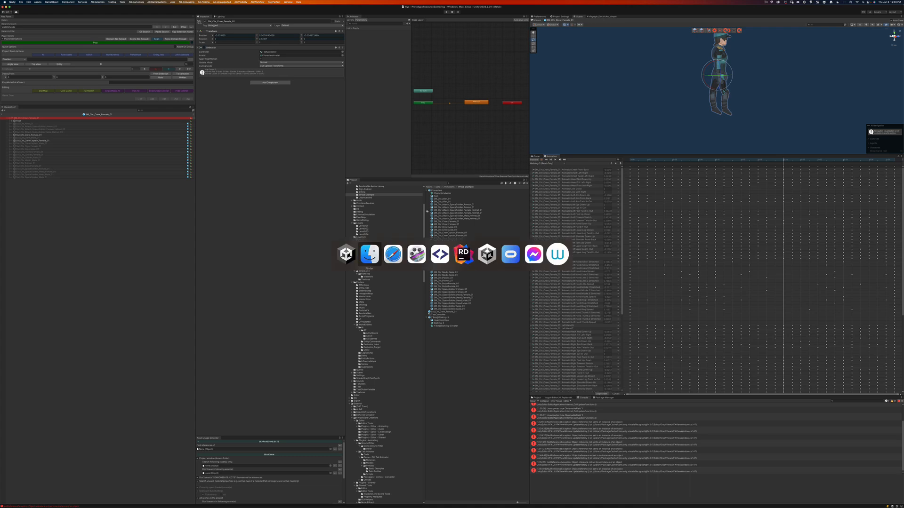
click(299, 36)
text(t pose)
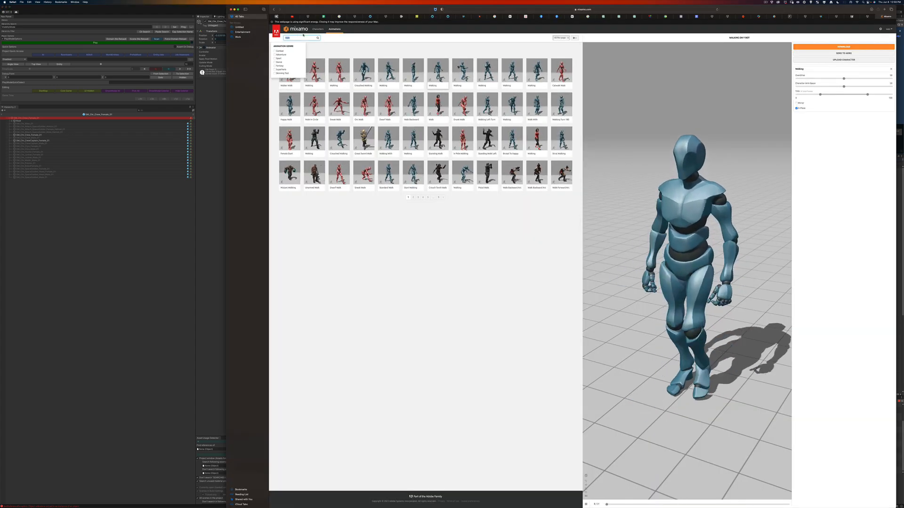
key(Return)
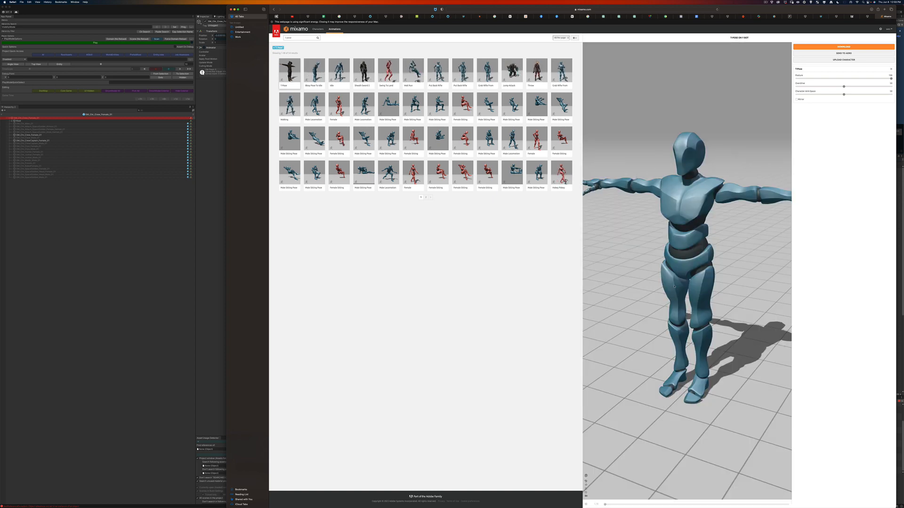
mouse_move(674, 286)
mouse_down()
mouse_move(722, 269)
mouse_move(689, 288)
mouse_up()
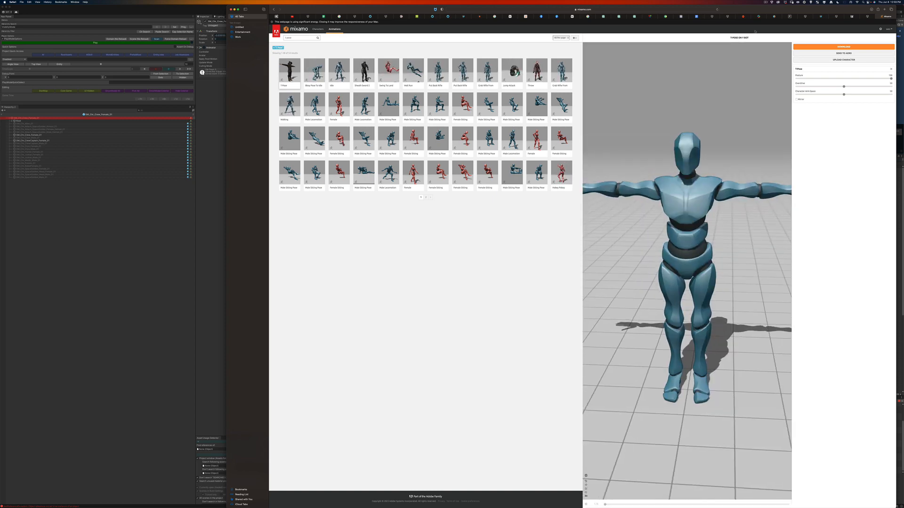
click(826, 46)
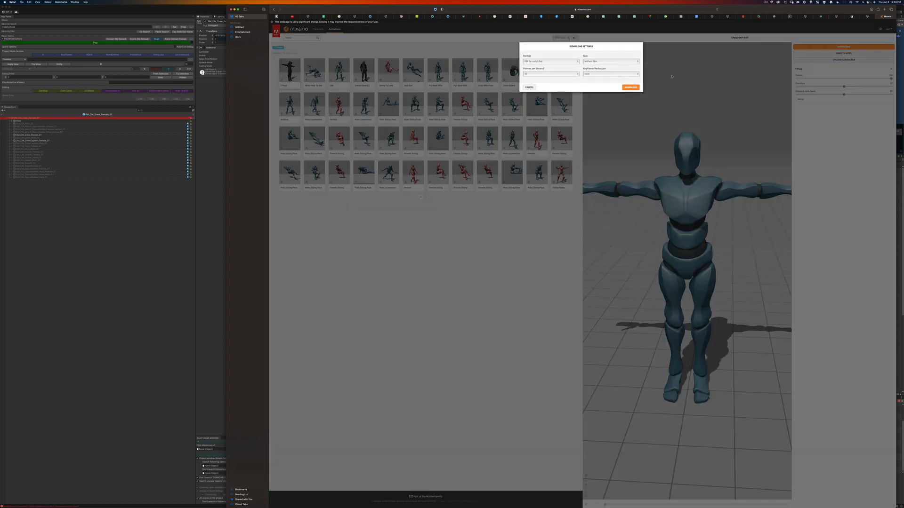
click(630, 87)
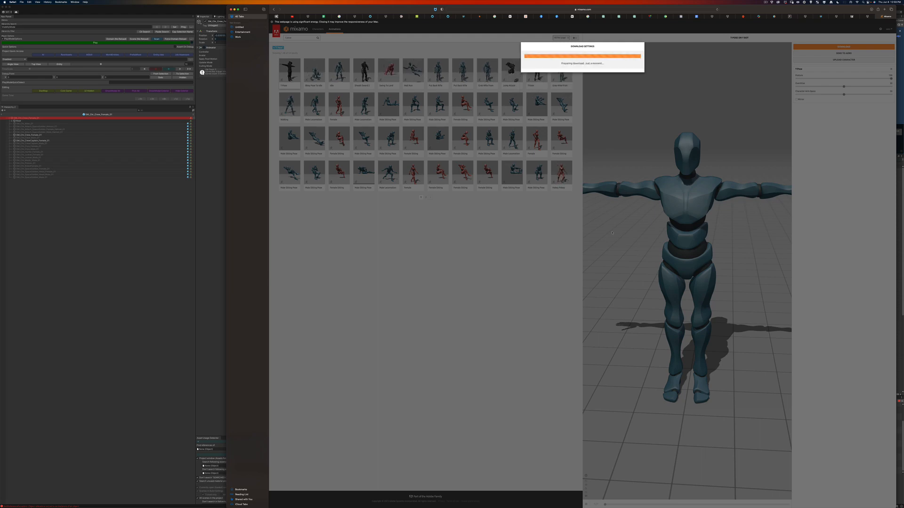
Switch to Finder and import the downloaded Y Bot T-Pose FBX file into the Unity project folder holding the walking model.
key(super+Tab)
key(super+Tab)
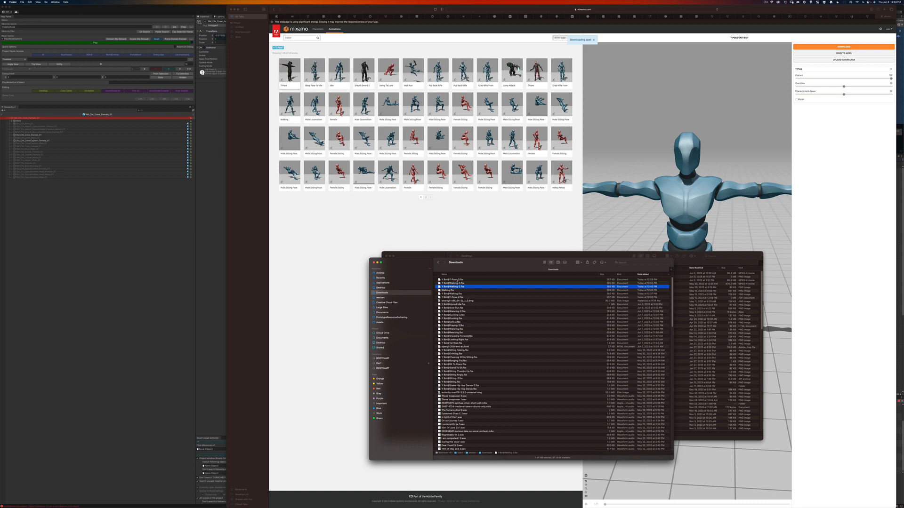
drag(453, 280, 471, 289)
key(super+Tab)
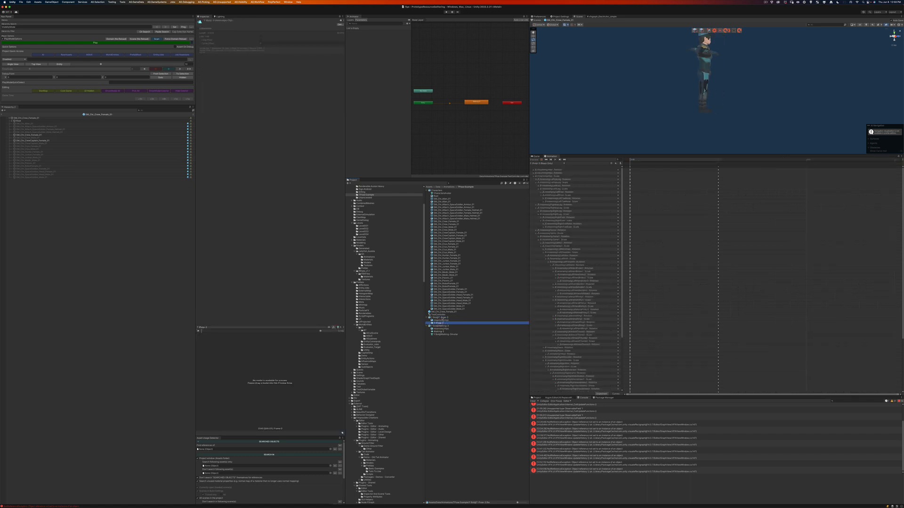
Set the T-Pose model's rig to Humanoid with Create From This Model and check its avatar configuration.
click(742, 75)
alt+drag(743, 76, 654, 83)
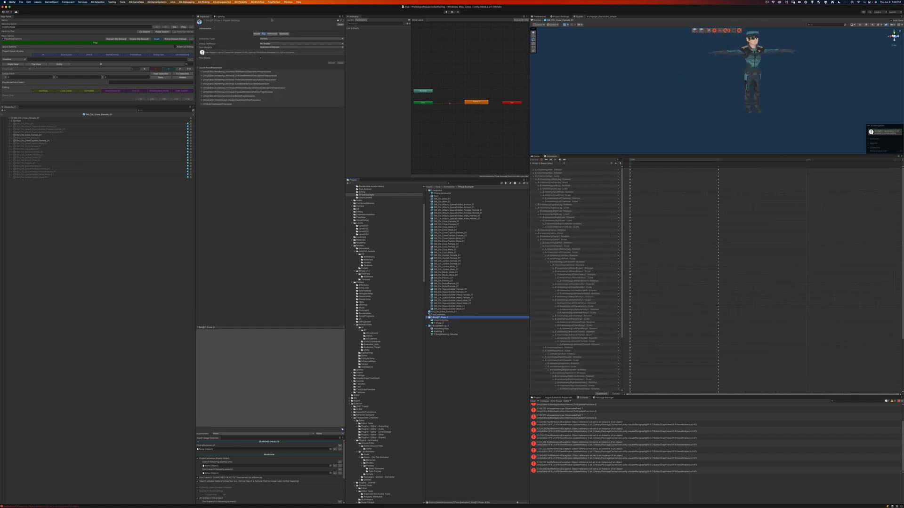
click(283, 43)
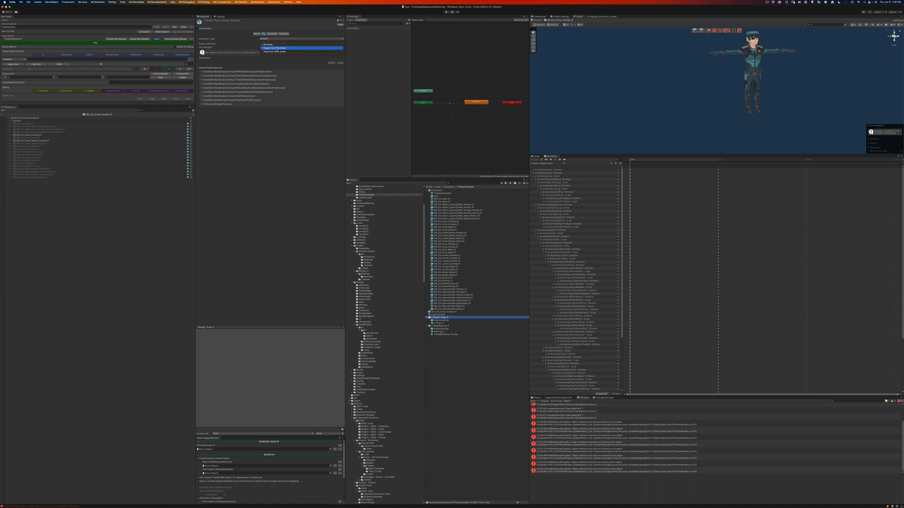
click(285, 46)
click(272, 39)
click(281, 44)
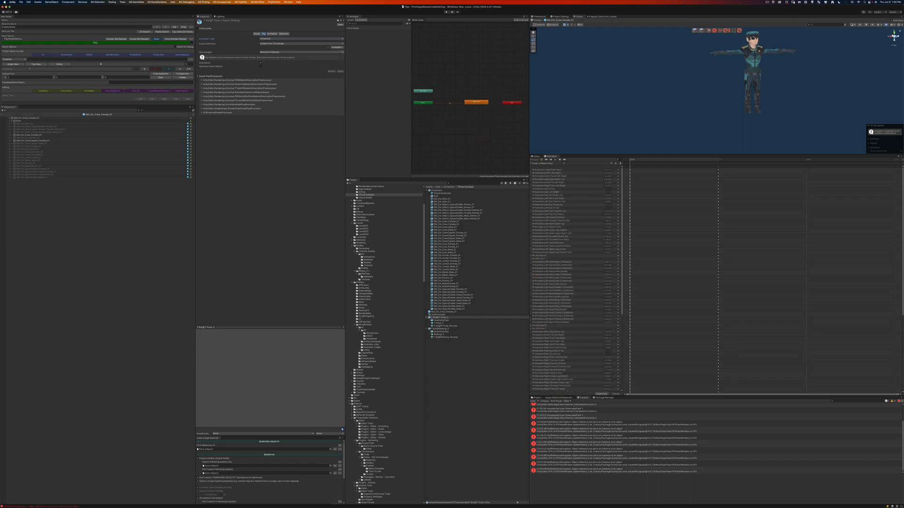
click(336, 48)
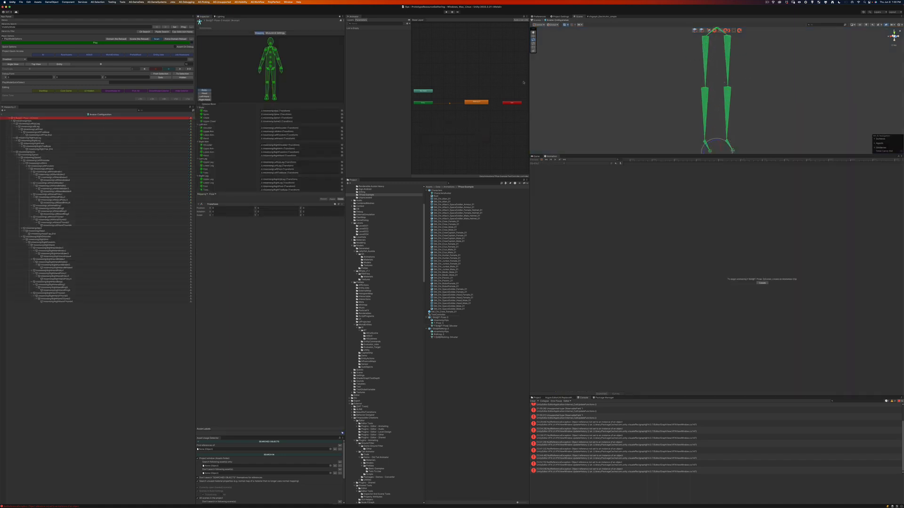
click(341, 199)
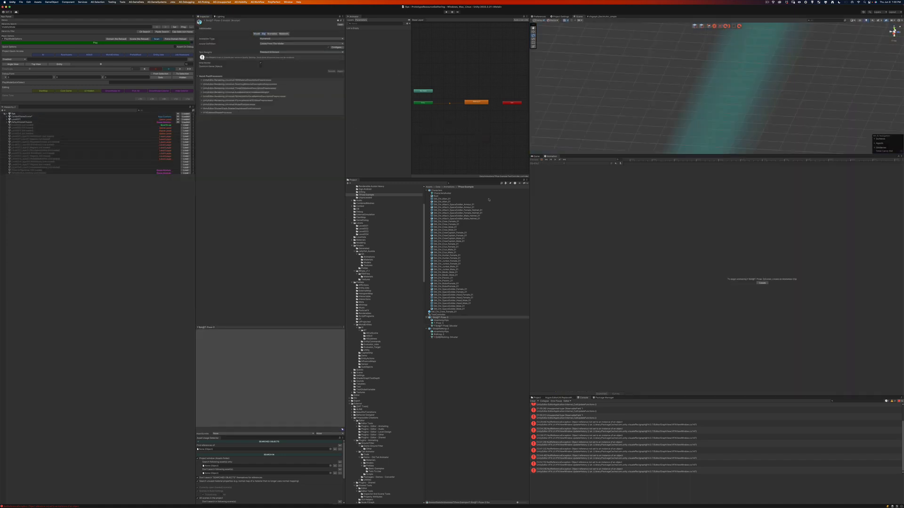
Set the walking model's avatar definition to Copy From Other Avatar and assign the T-Pose model's avatar as the source.
click(444, 329)
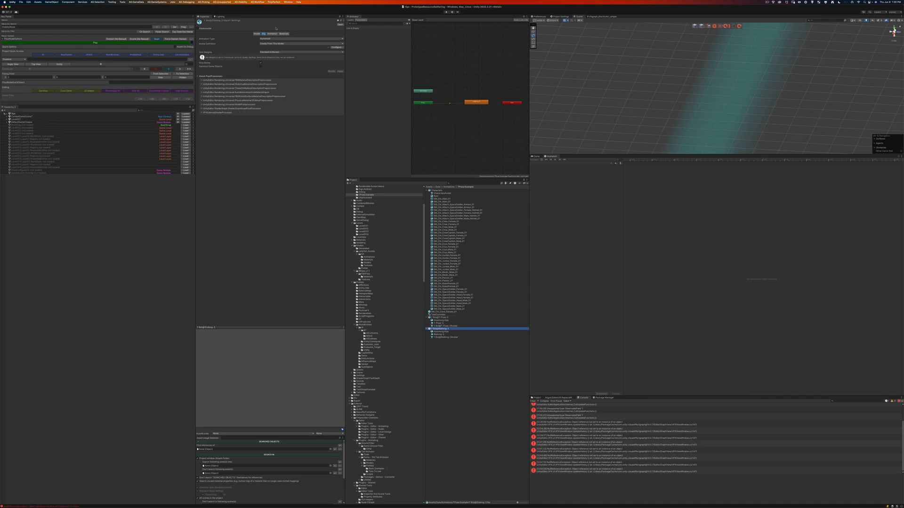
click(272, 34)
click(264, 34)
click(310, 44)
click(304, 49)
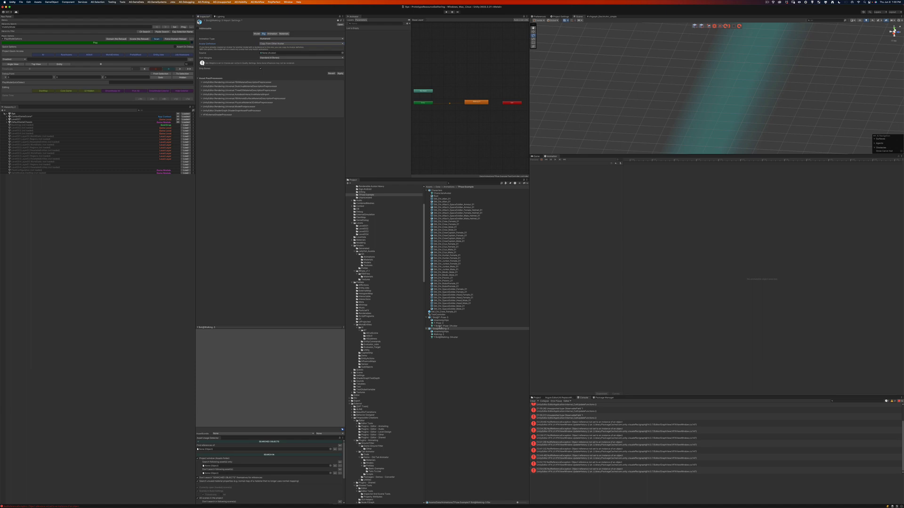
drag(437, 326, 315, 53)
Reopen the Crew_Female_01 prefab and play the walking animation with the copied avatar, viewing the character from the front and the side.
double_click(443, 312)
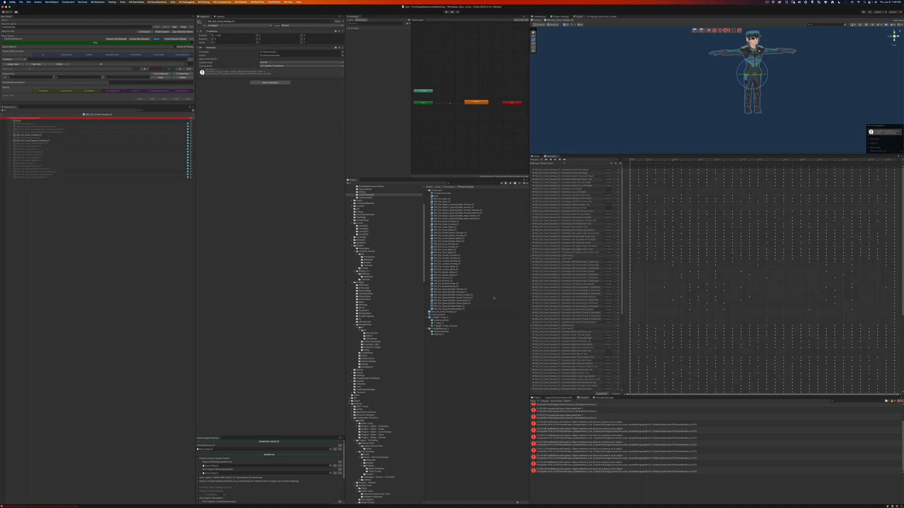
click(556, 159)
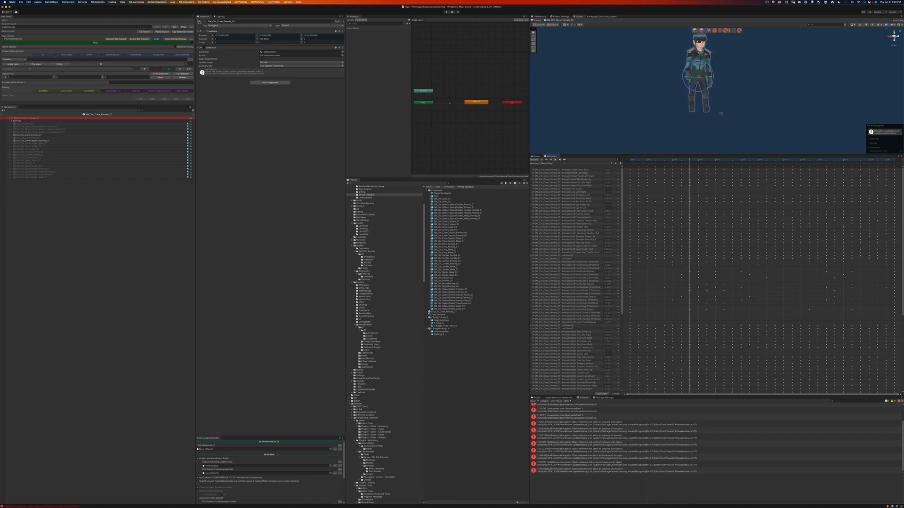
alt+drag(718, 112, 620, 110)
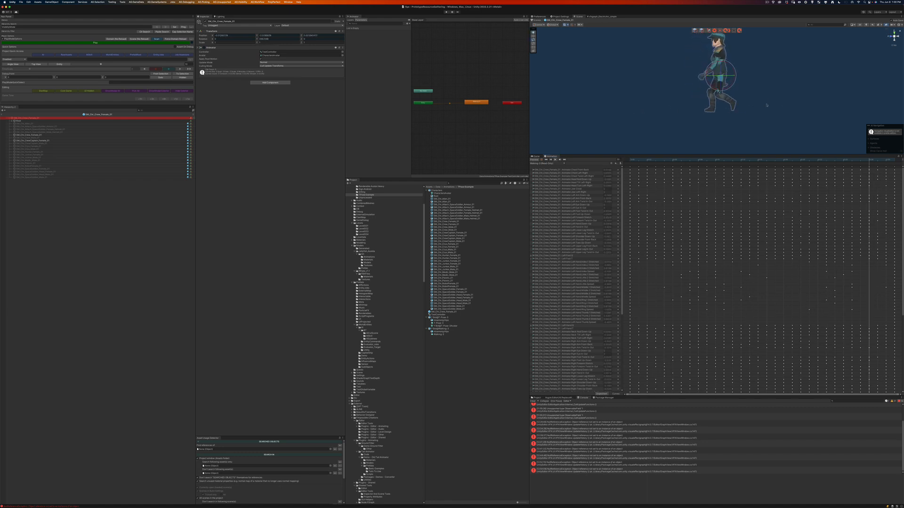
middle_drag(760, 80, 752, 111)
mouse_move(752, 111)
alt+mouse_down()
mouse_move(640, 113)
mouse_move(767, 115)
alt+mouse_up()
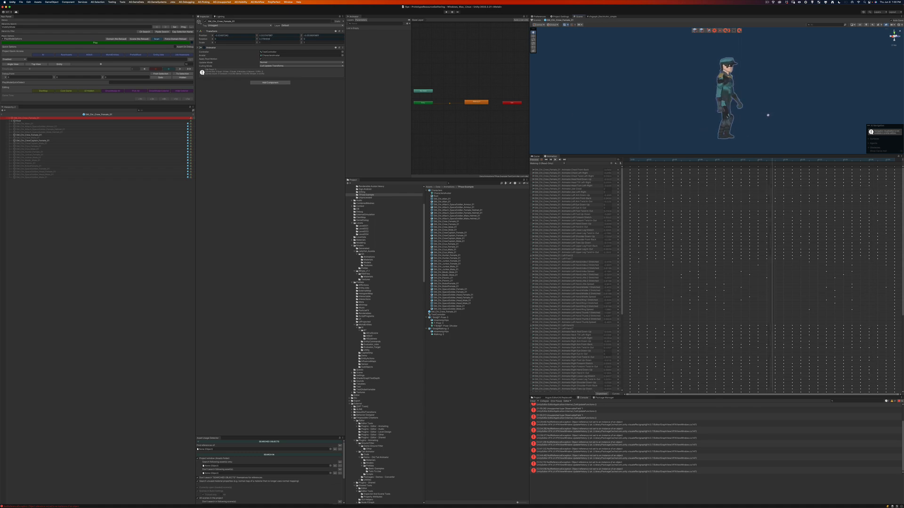